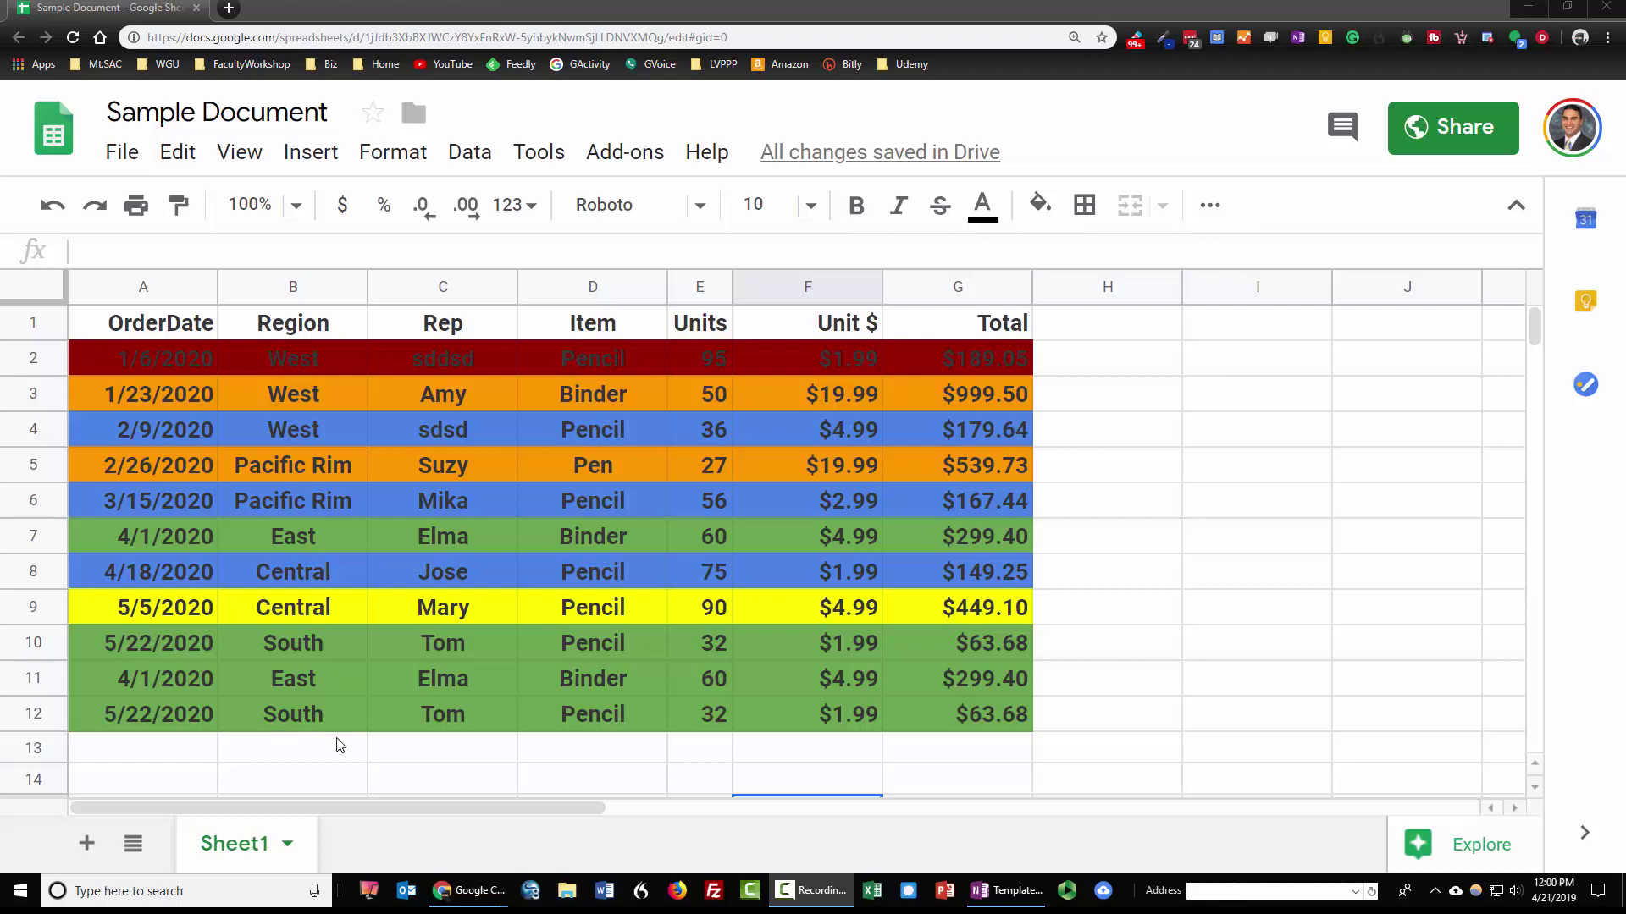
Search the Sheets add-on store for 'Color Arranger'.
{"action": "left_click", "coordinate": [623, 153]}
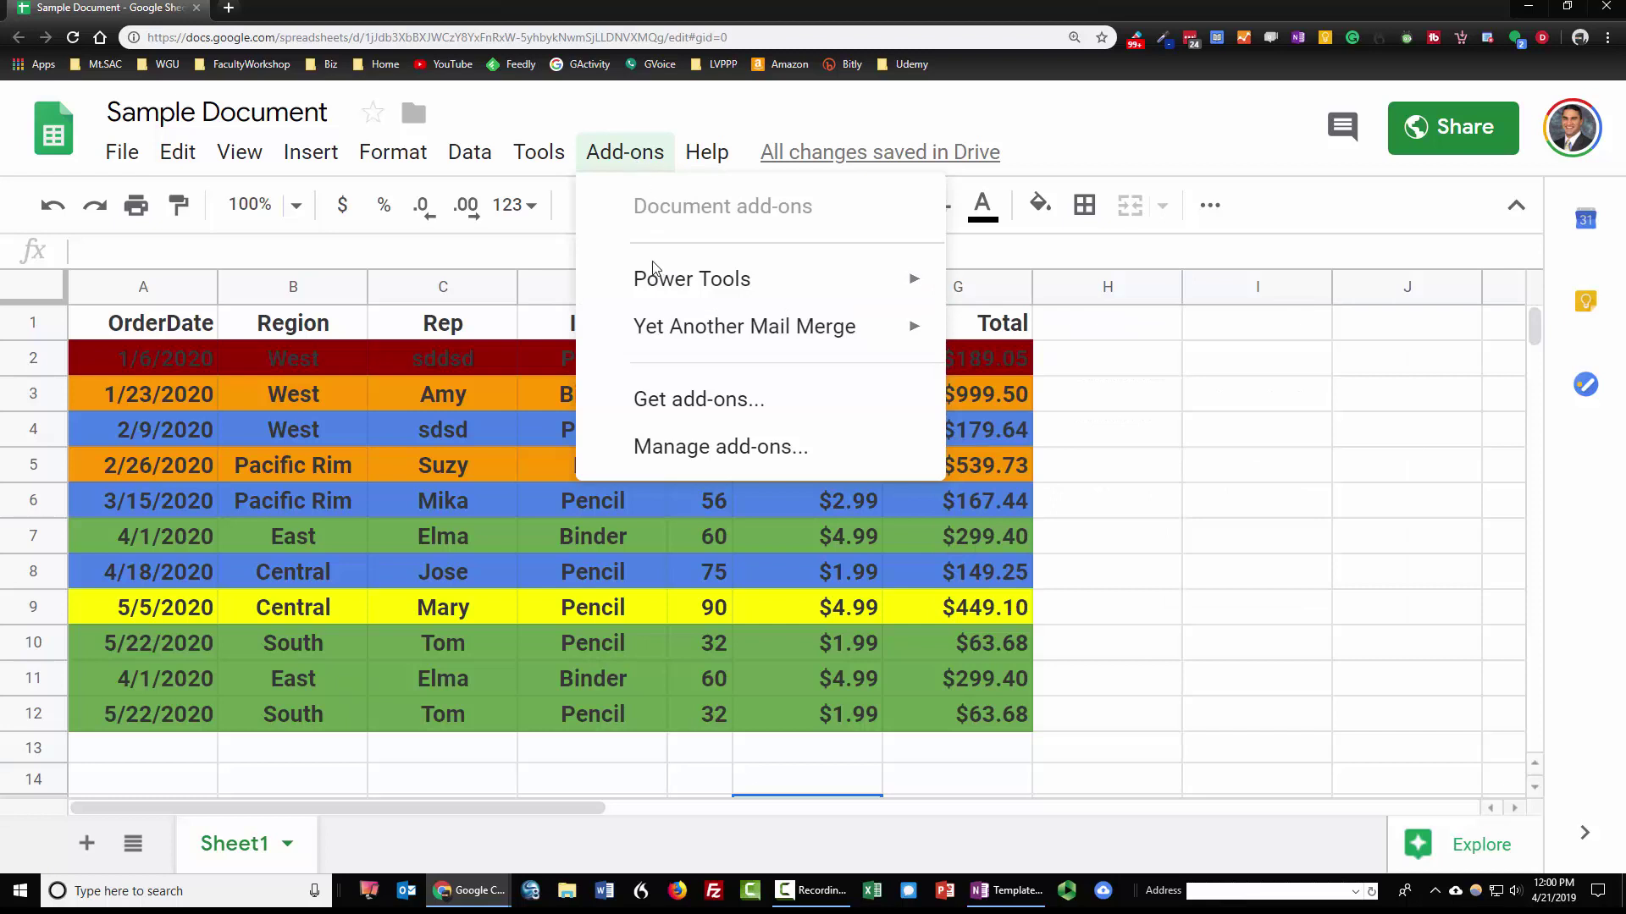
{"action": "left_click", "coordinate": [678, 409]}
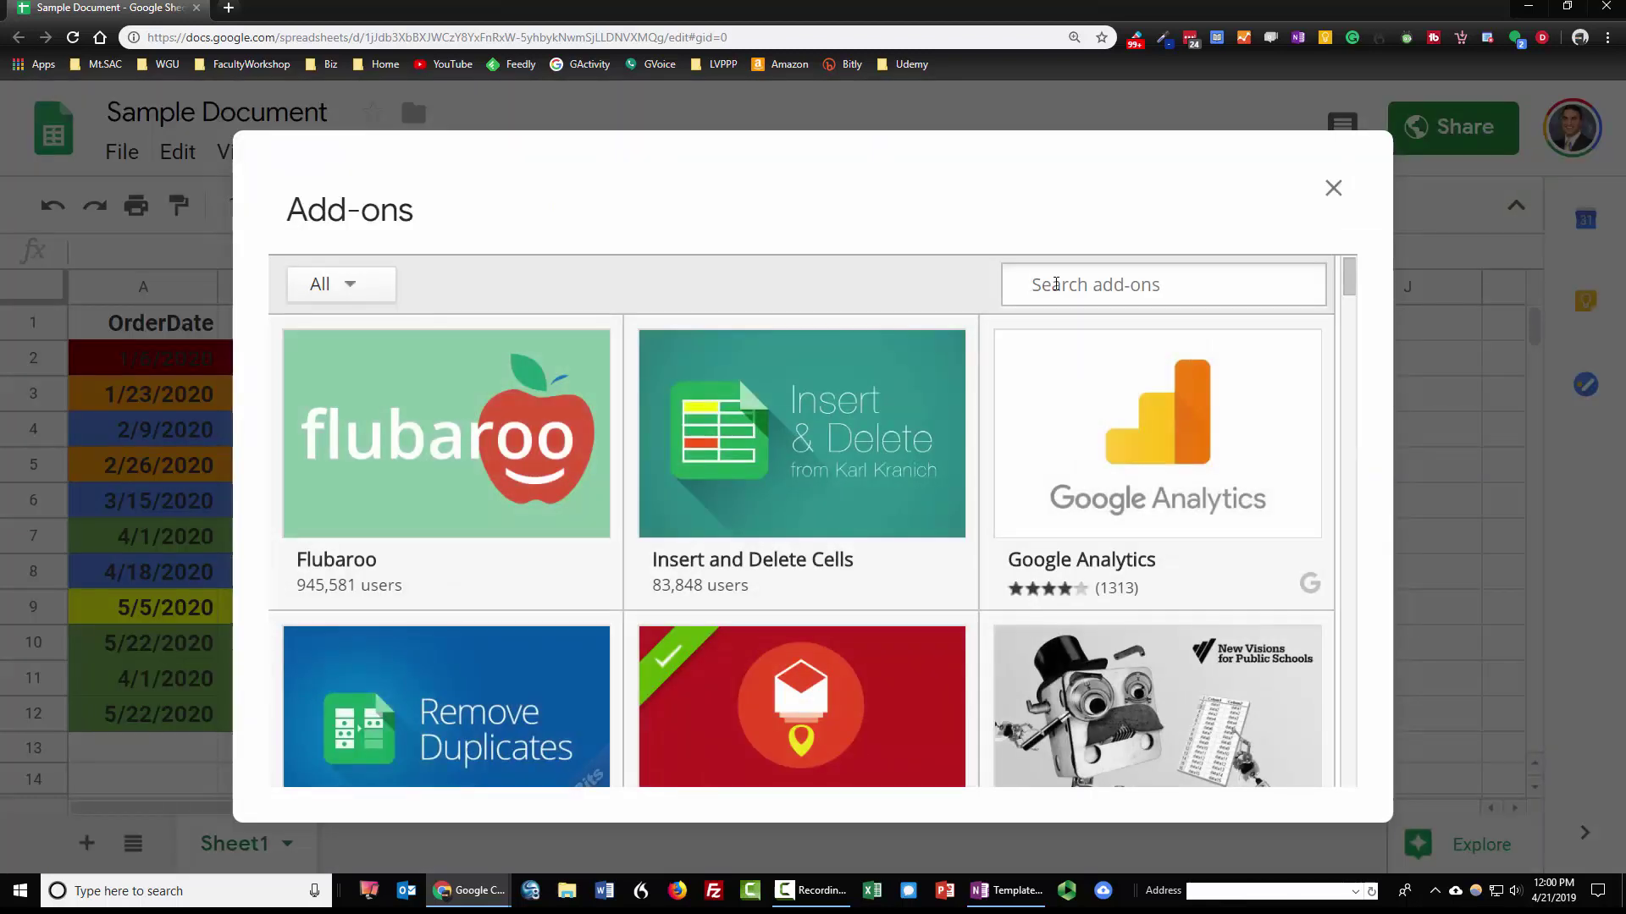
{"action": "type", "text": "Color Arranger"}
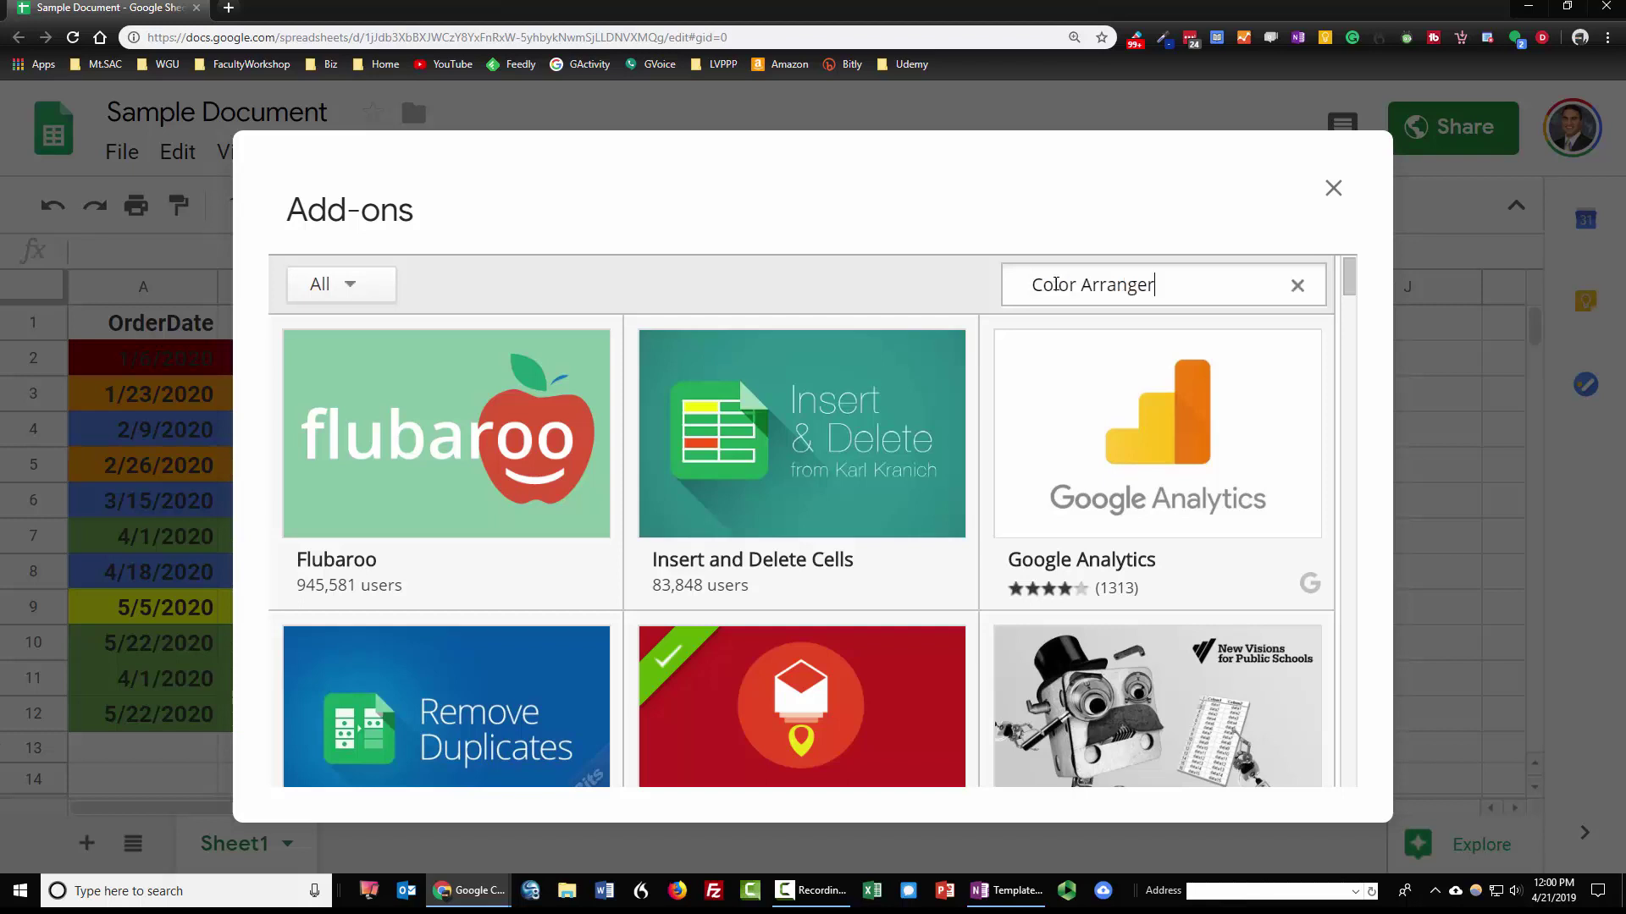
{"action": "key", "text": "Return"}
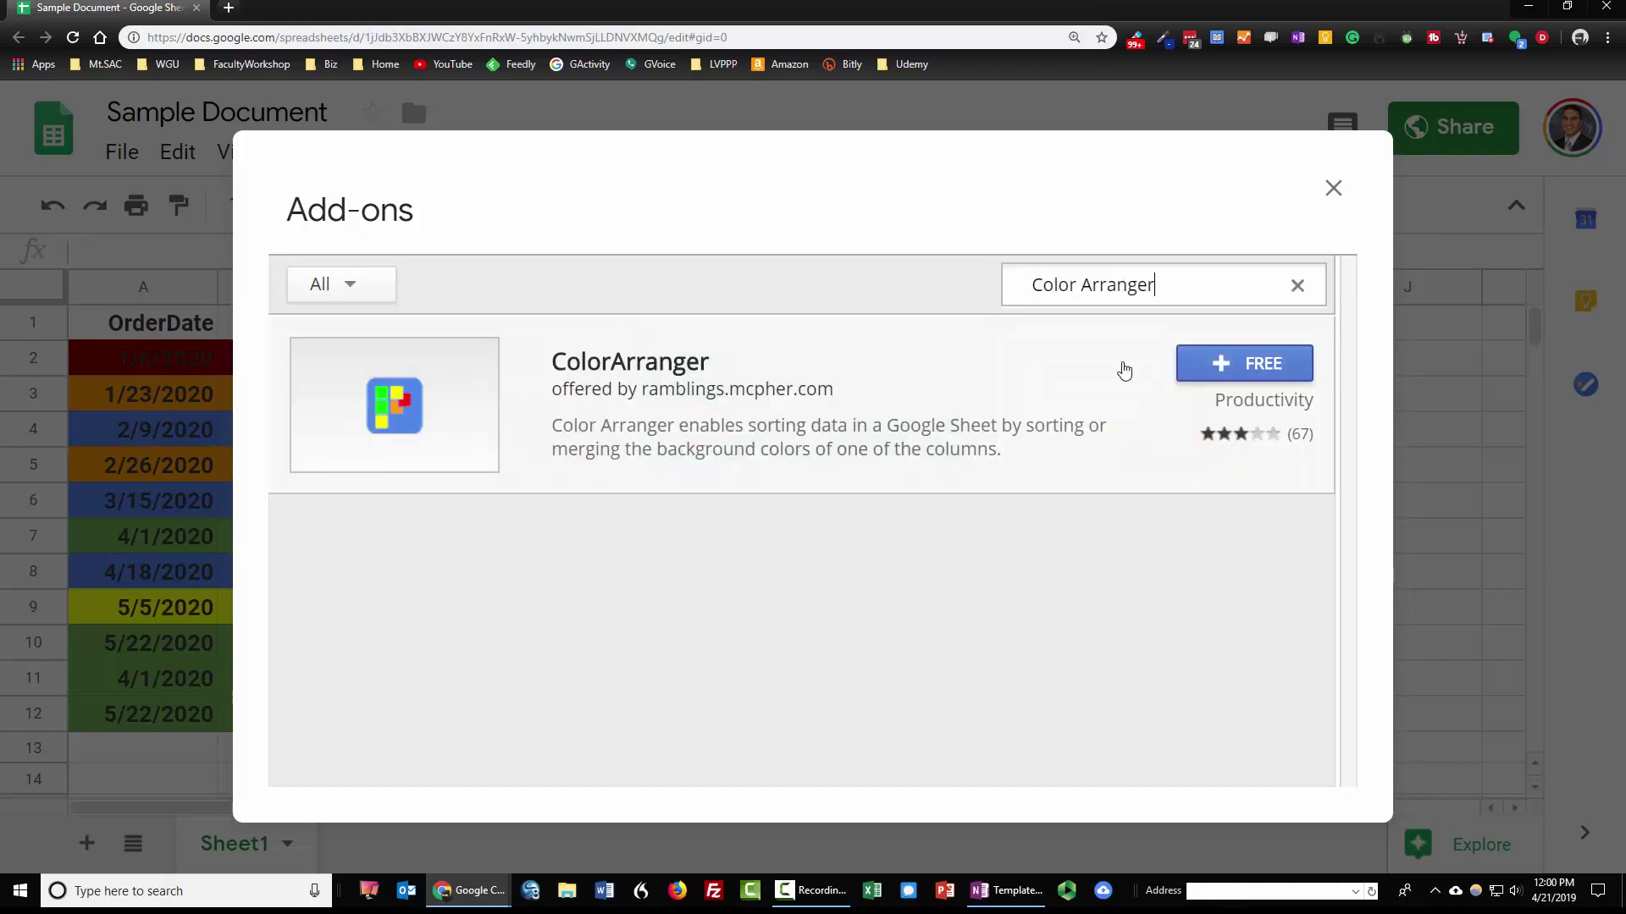
Install the free ColorArranger add-on with the signed-in account and allow spreadsheet access.
{"action": "left_click", "coordinate": [1293, 381]}
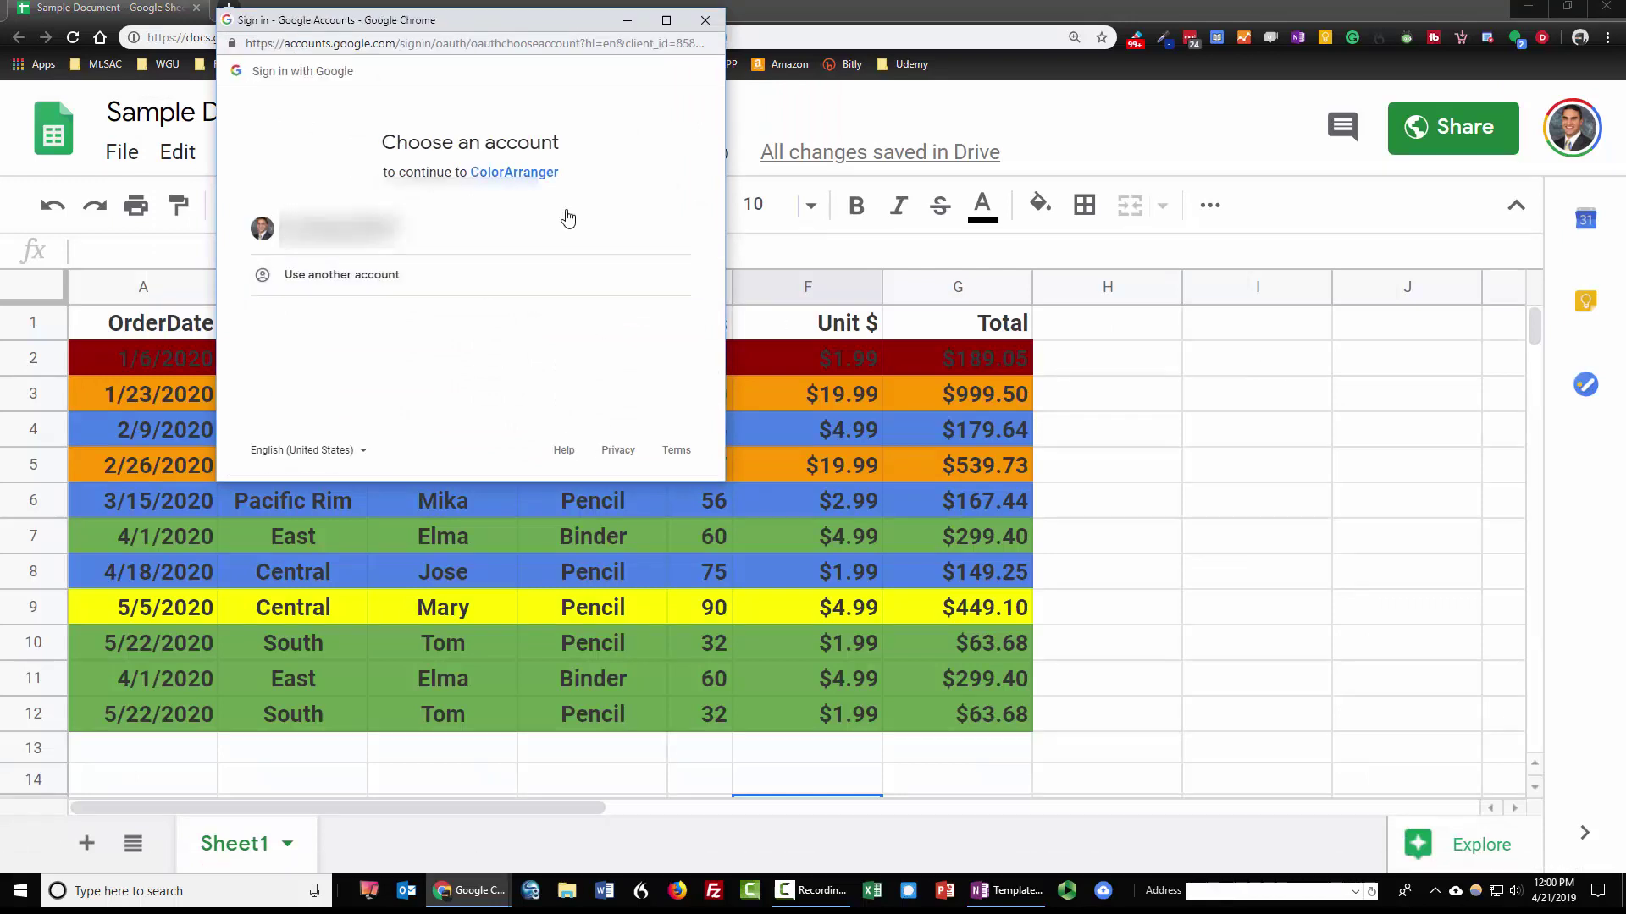
{"action": "left_click", "coordinate": [540, 224]}
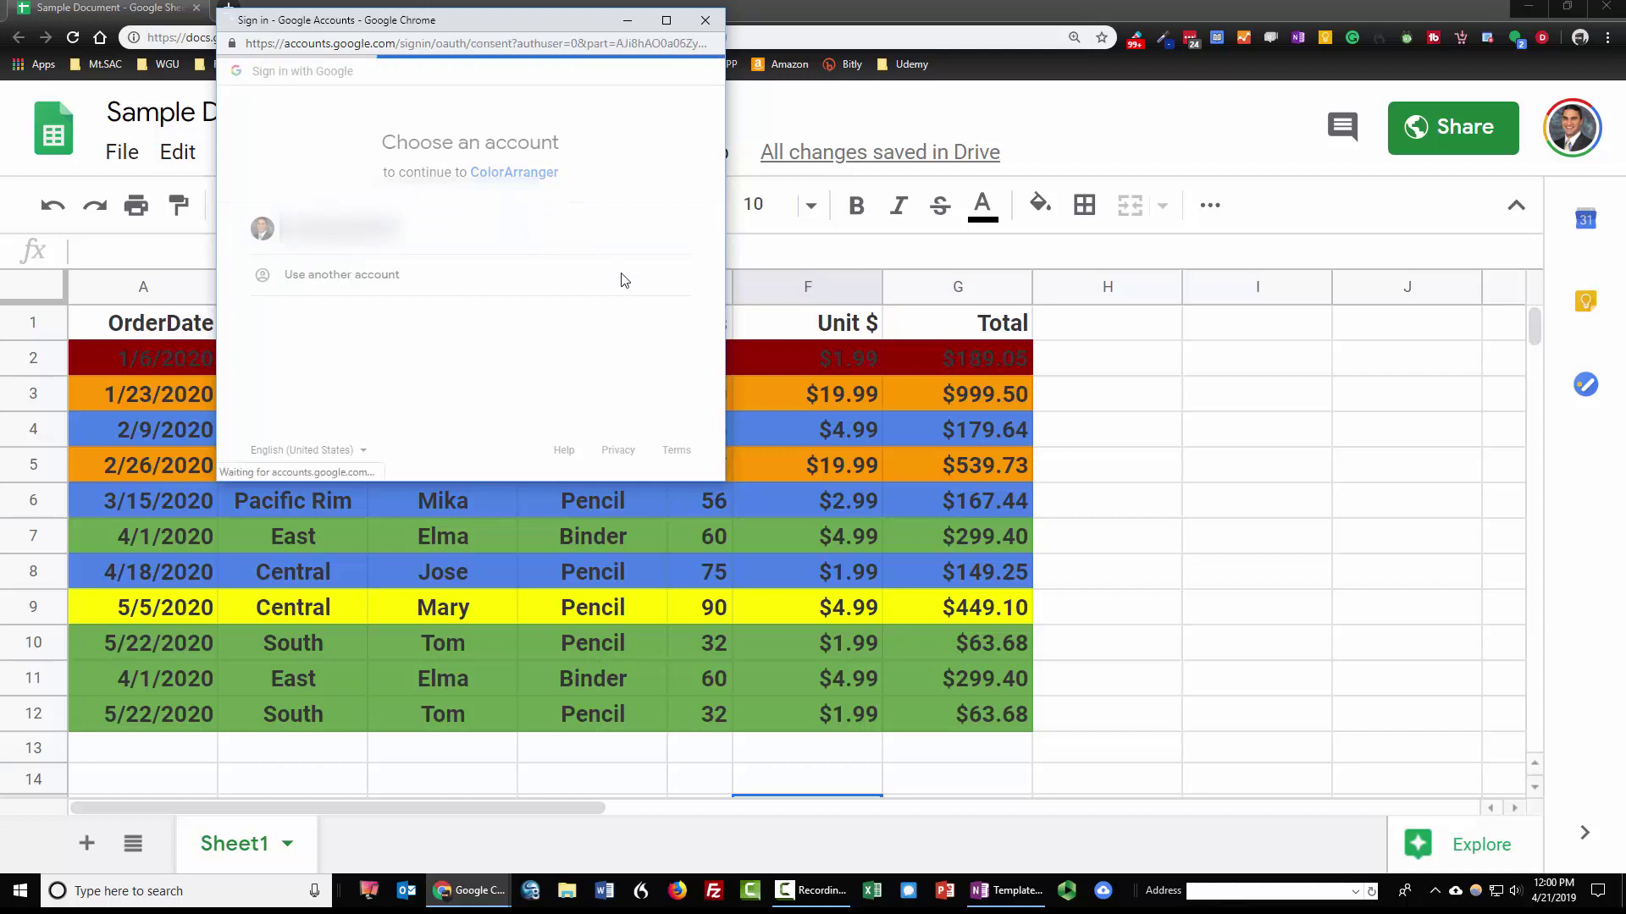
{"action": "scroll", "coordinate": [635, 331], "scroll_direction": "down", "scroll_amount": 2}
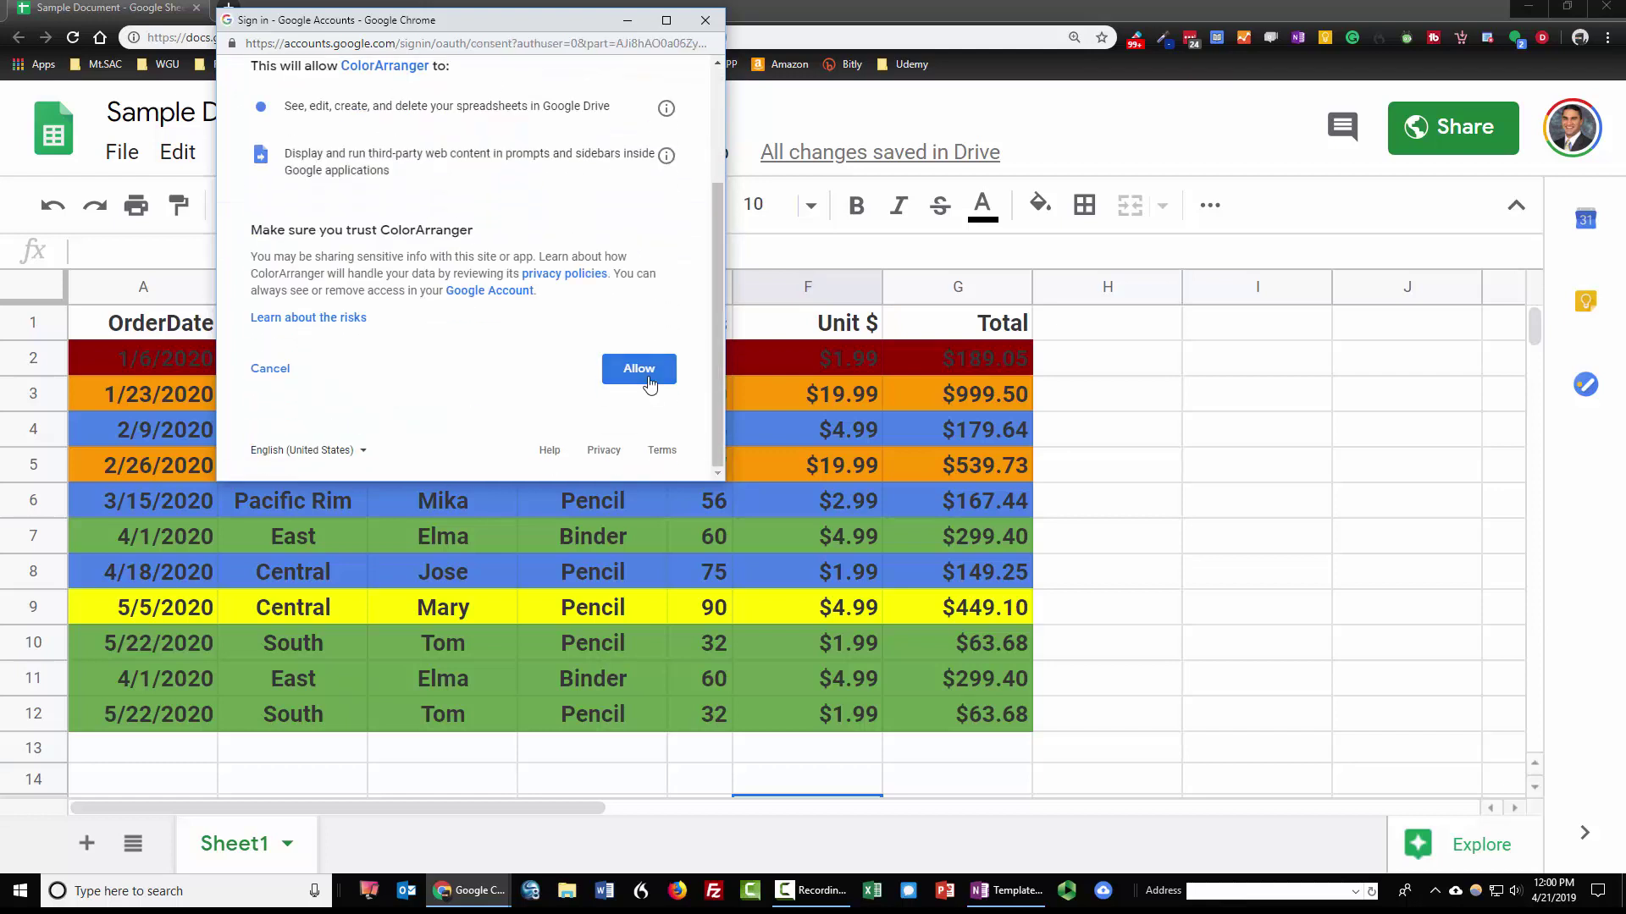
{"action": "left_click", "coordinate": [638, 369]}
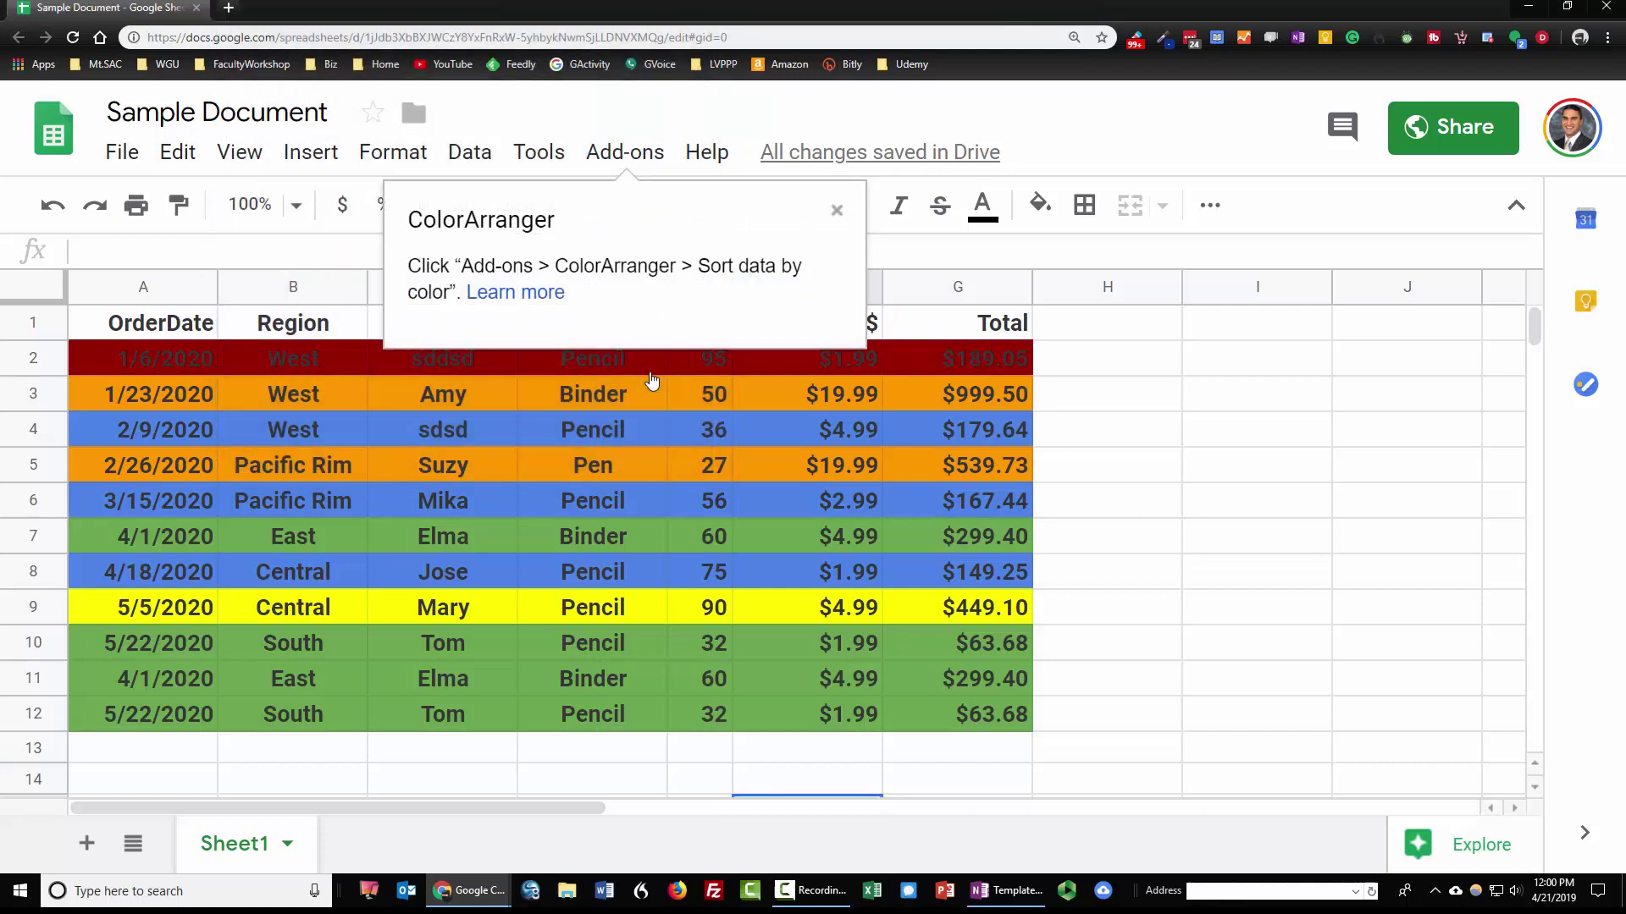
Dismiss the install notice and launch ColorArranger's Sort data by color panel.
{"action": "left_click", "coordinate": [836, 209]}
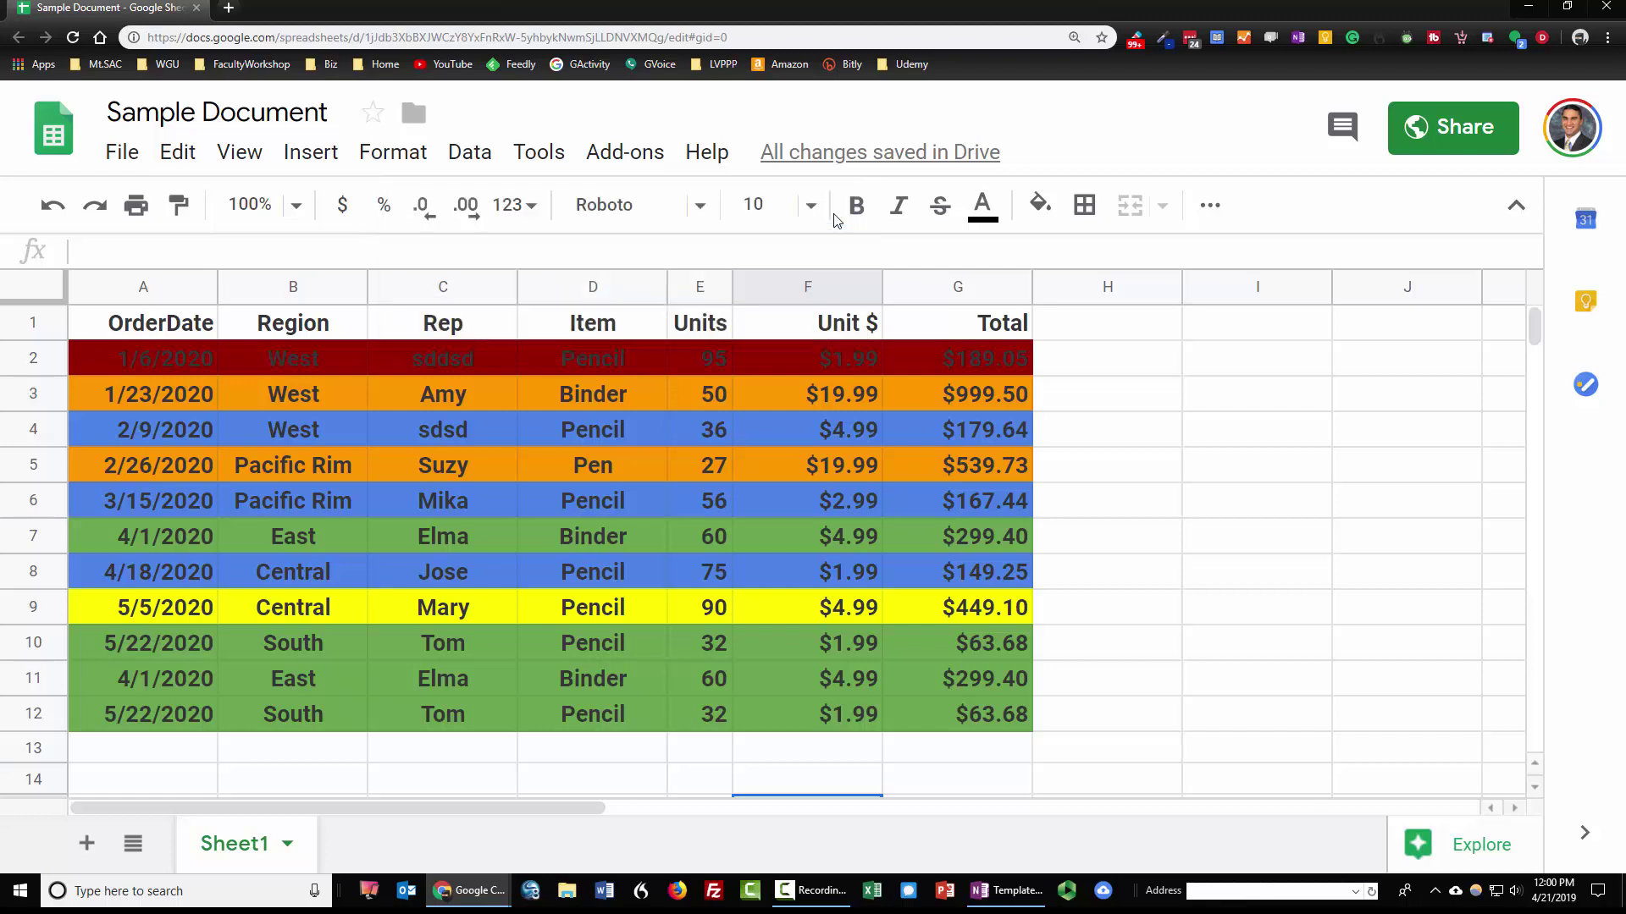
{"action": "left_click", "coordinate": [622, 160]}
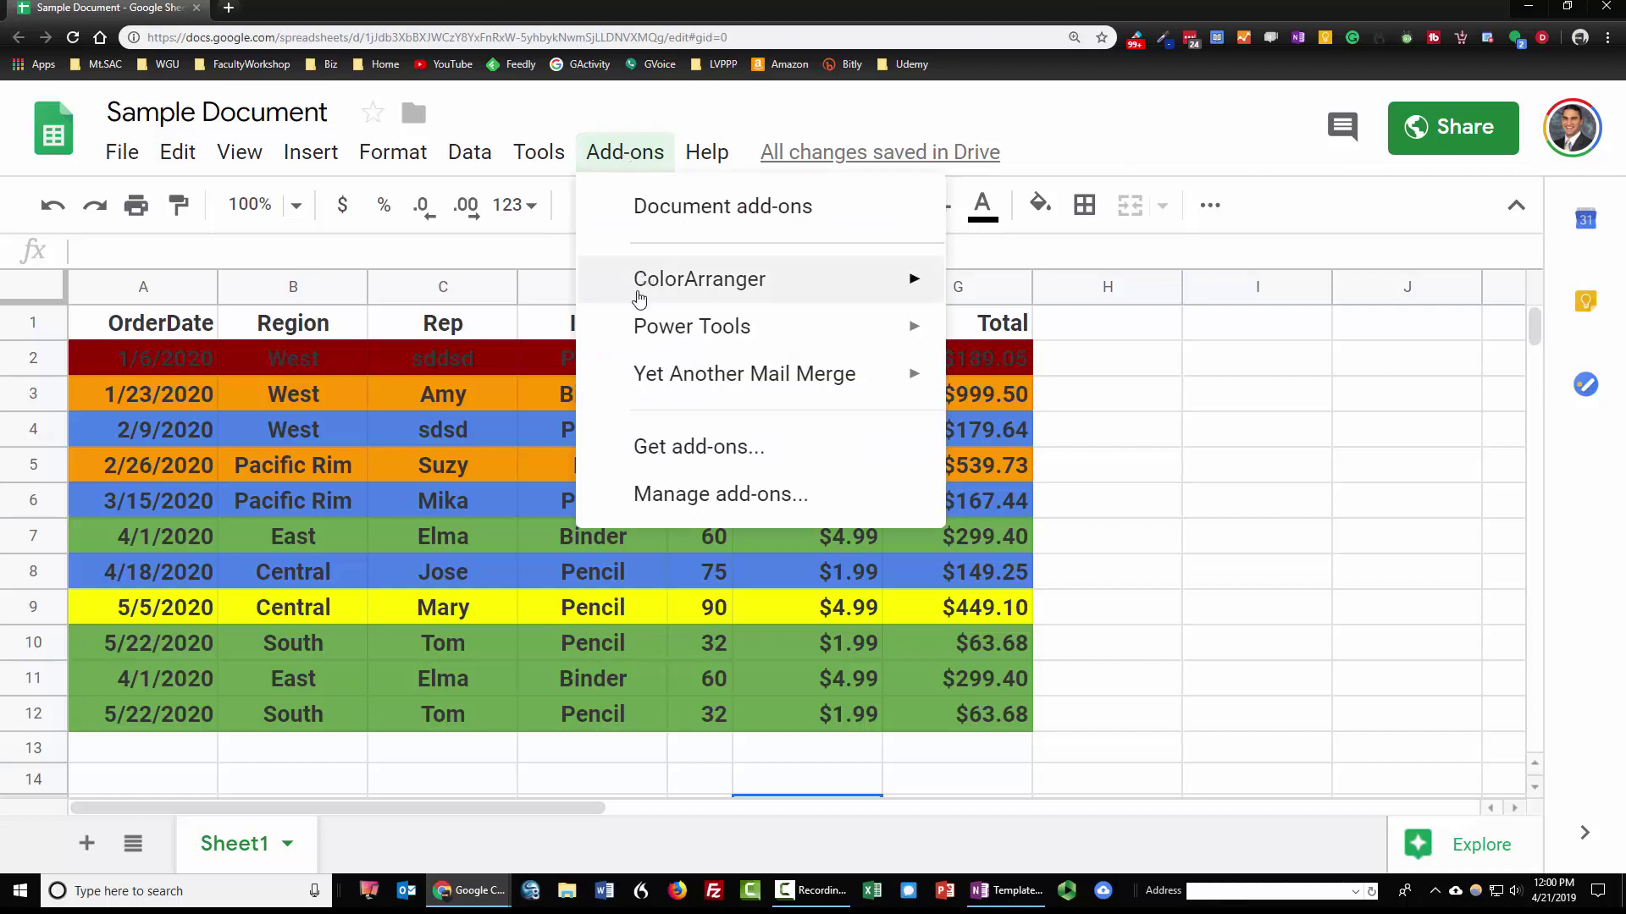
{"action": "mouse_move", "coordinate": [701, 280]}
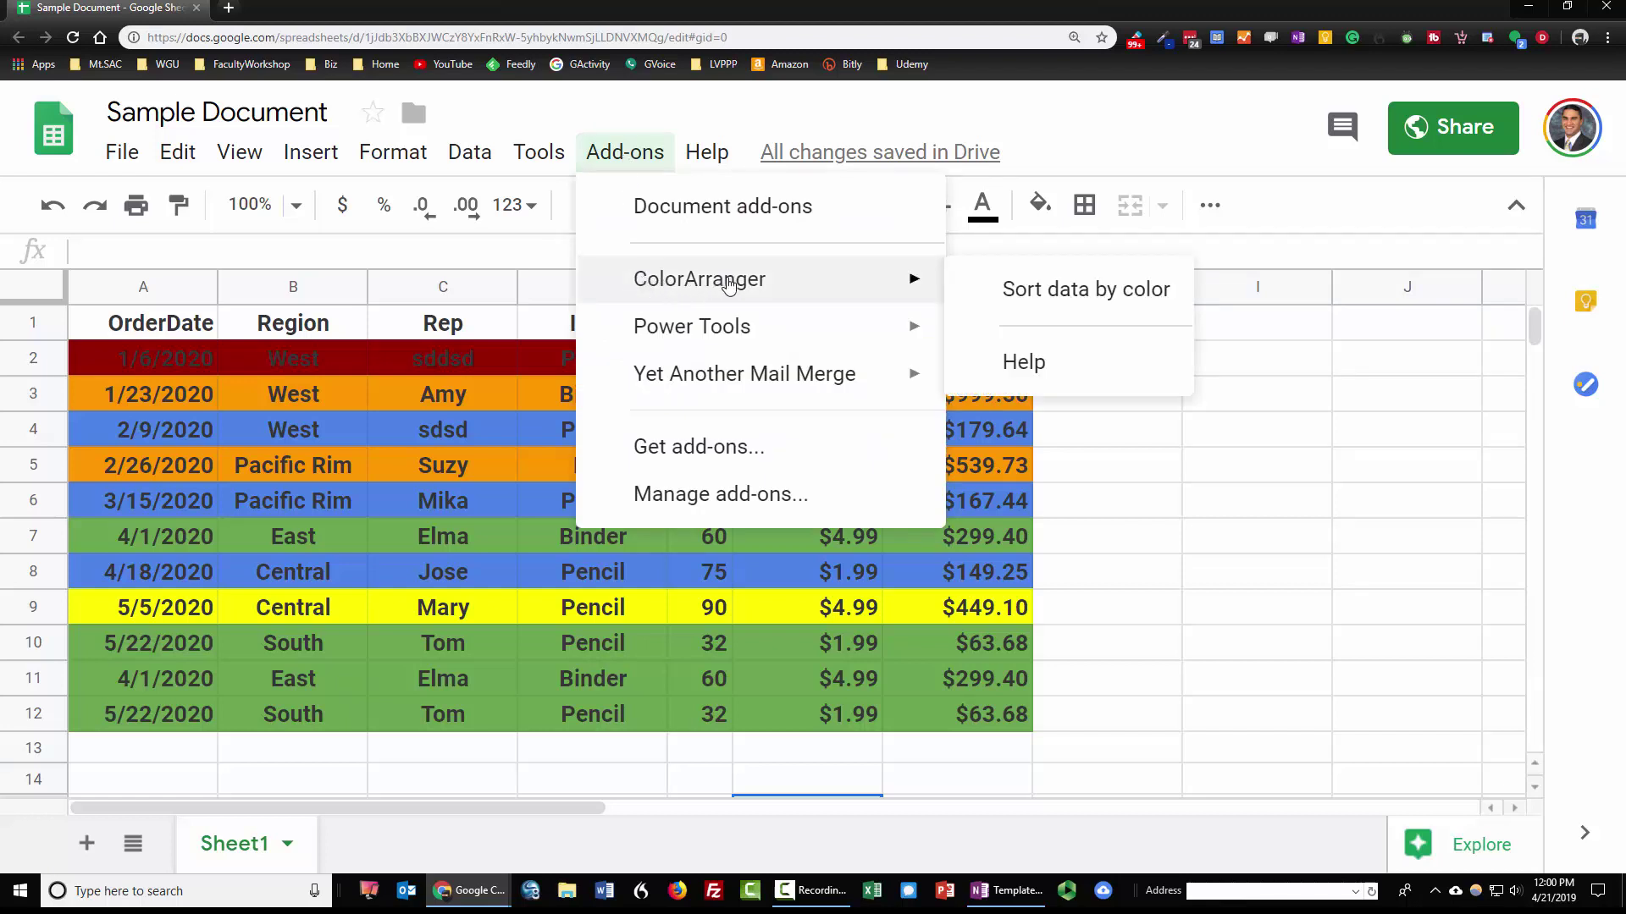
{"action": "left_click", "coordinate": [1038, 297]}
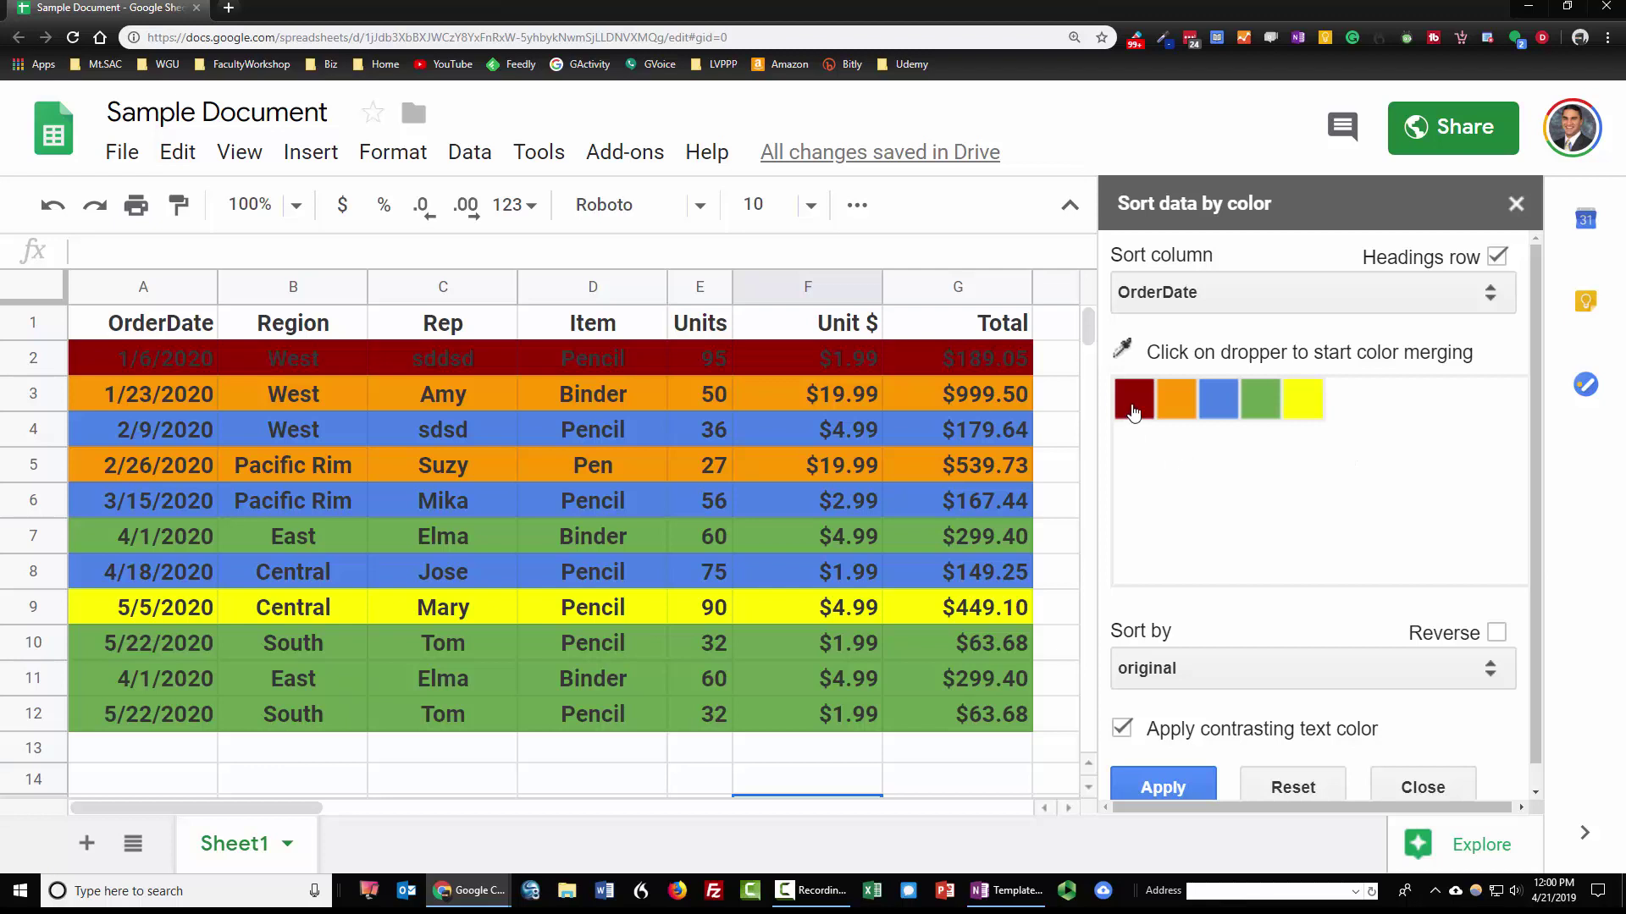
Drag the colour swatches into the order green, blue, orange, yellow, dark red.
{"action": "left_click_drag", "start_coordinate": [1134, 400], "coordinate": [1347, 404]}
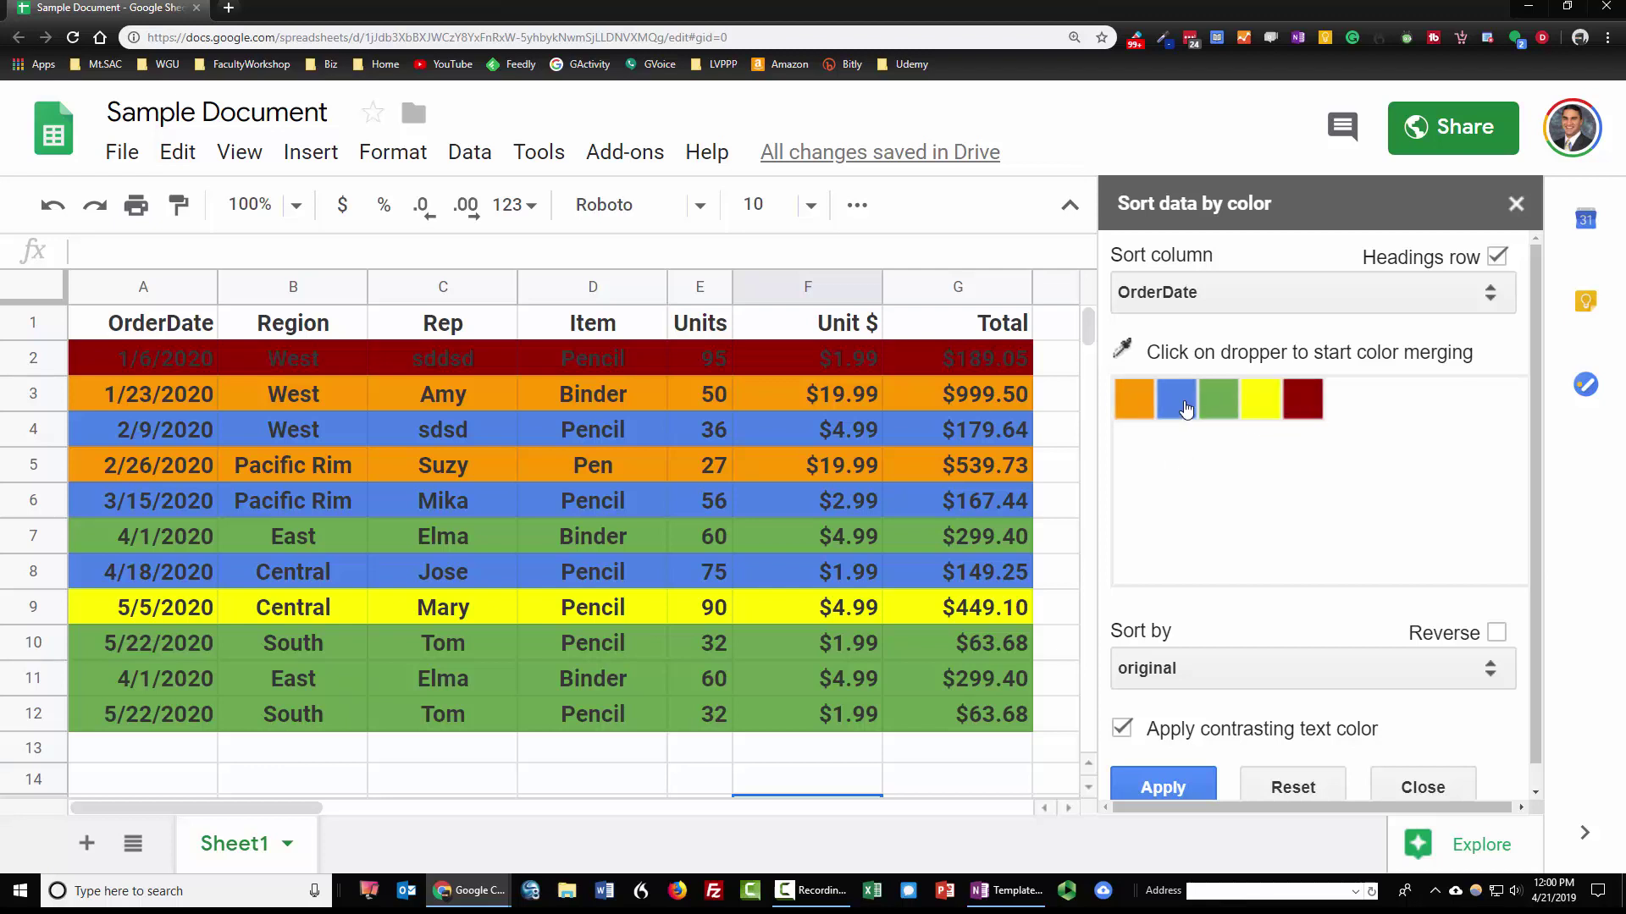
{"action": "mouse_move", "coordinate": [1176, 402]}
{"action": "left_mouse_down"}
{"action": "mouse_move", "coordinate": [1245, 408]}
{"action": "mouse_move", "coordinate": [1222, 403]}
{"action": "left_mouse_up"}
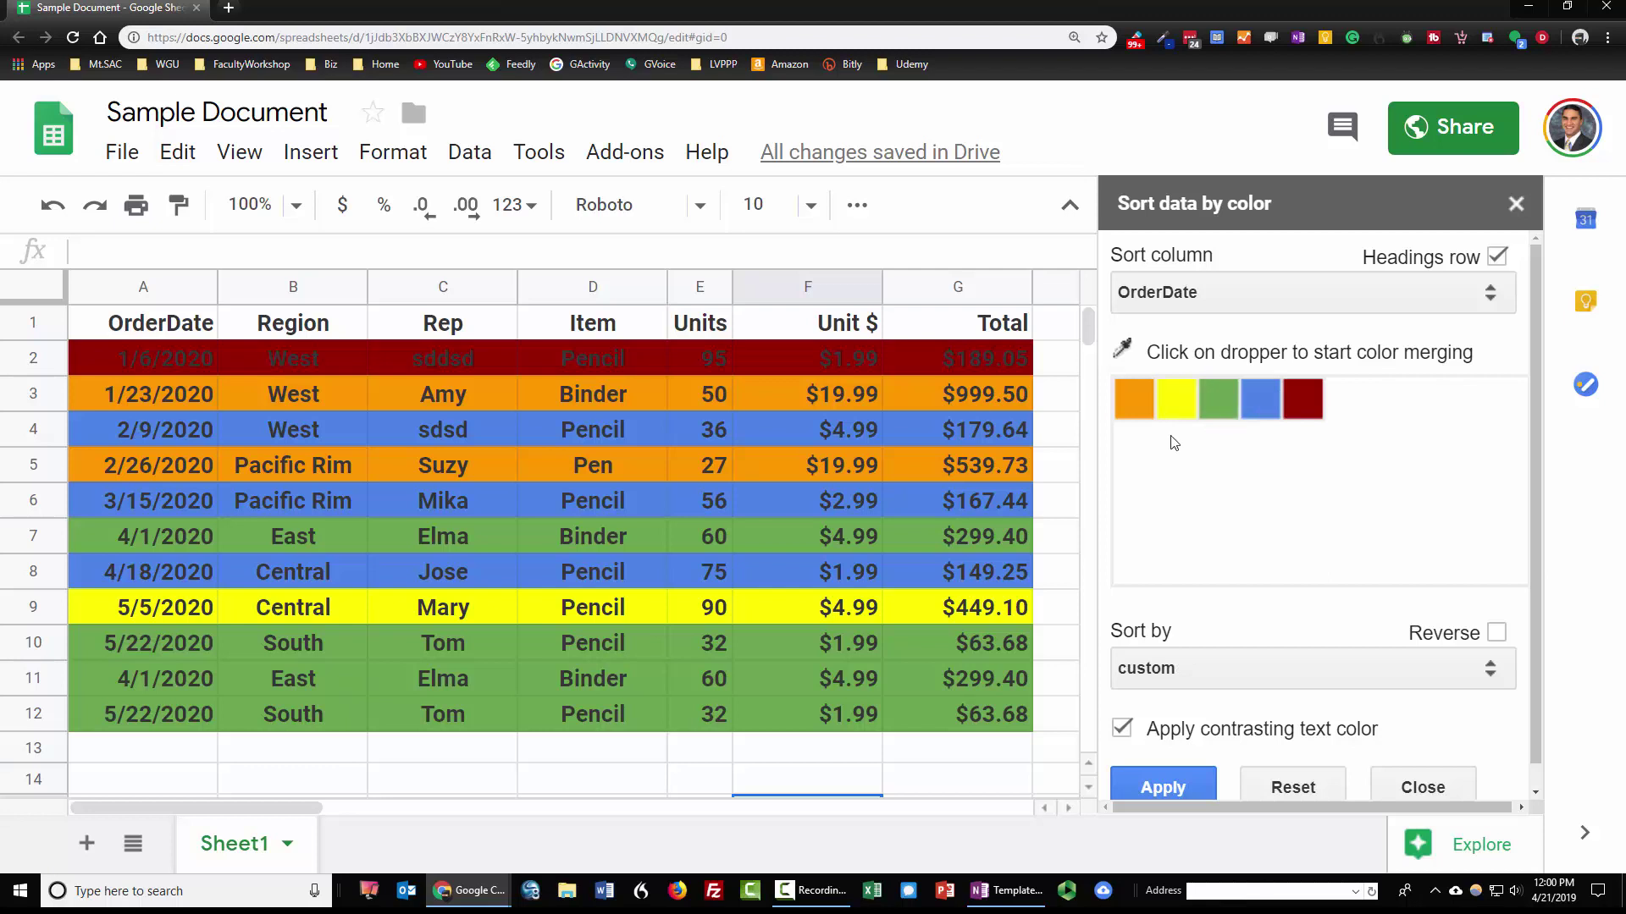
{"action": "left_click_drag", "start_coordinate": [1217, 402], "coordinate": [1125, 404]}
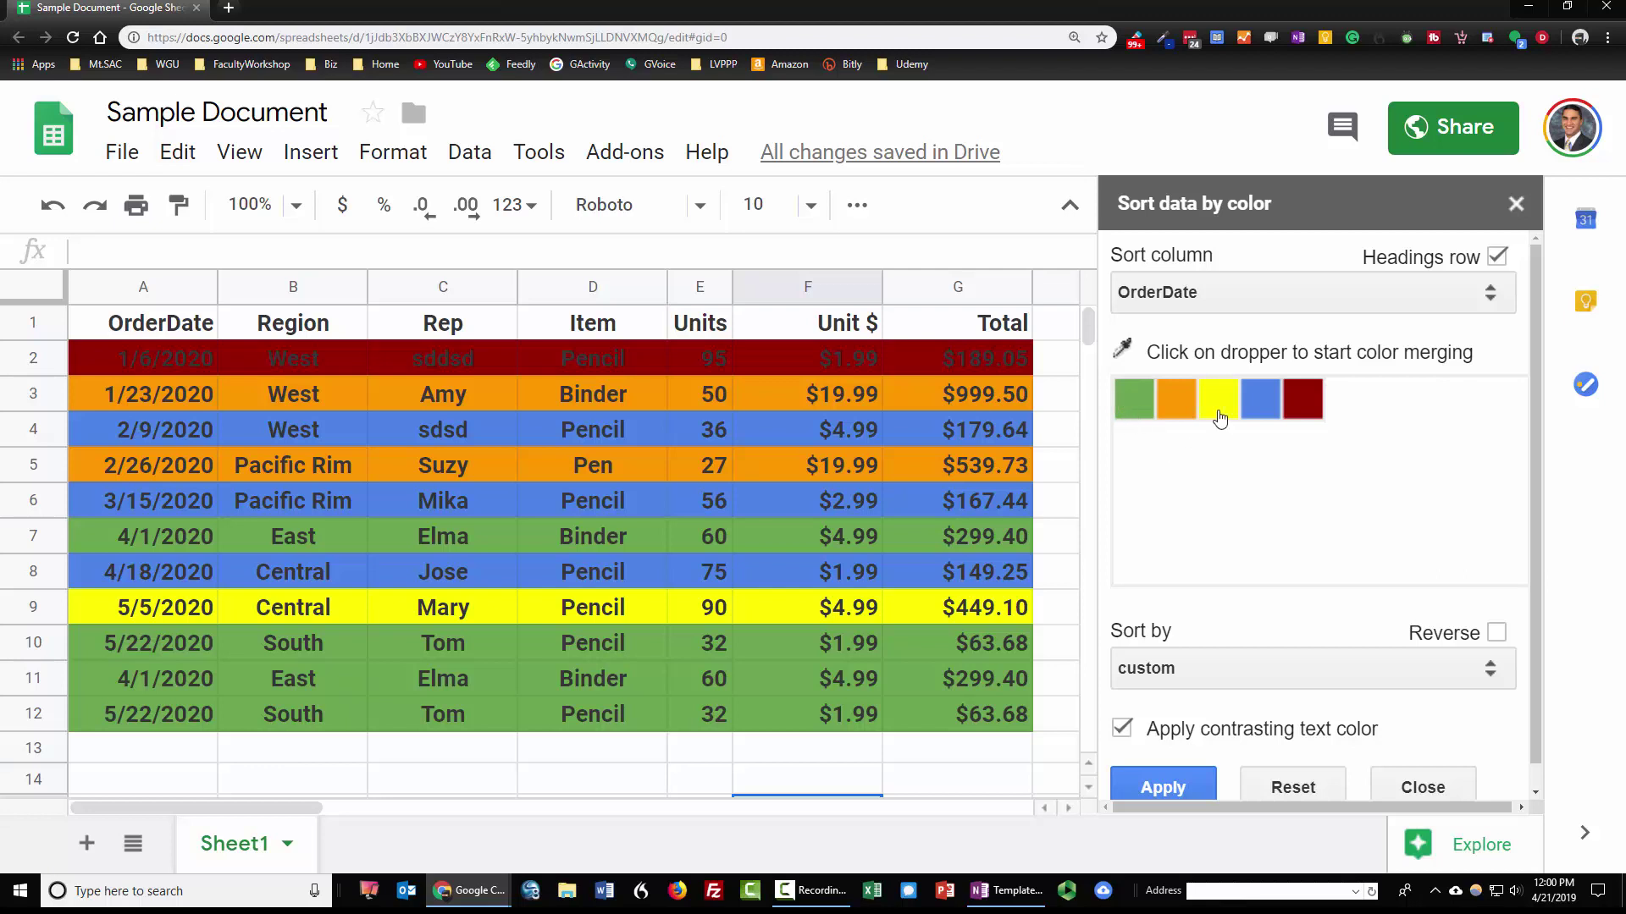
{"action": "left_click_drag", "start_coordinate": [1258, 408], "coordinate": [1177, 405]}
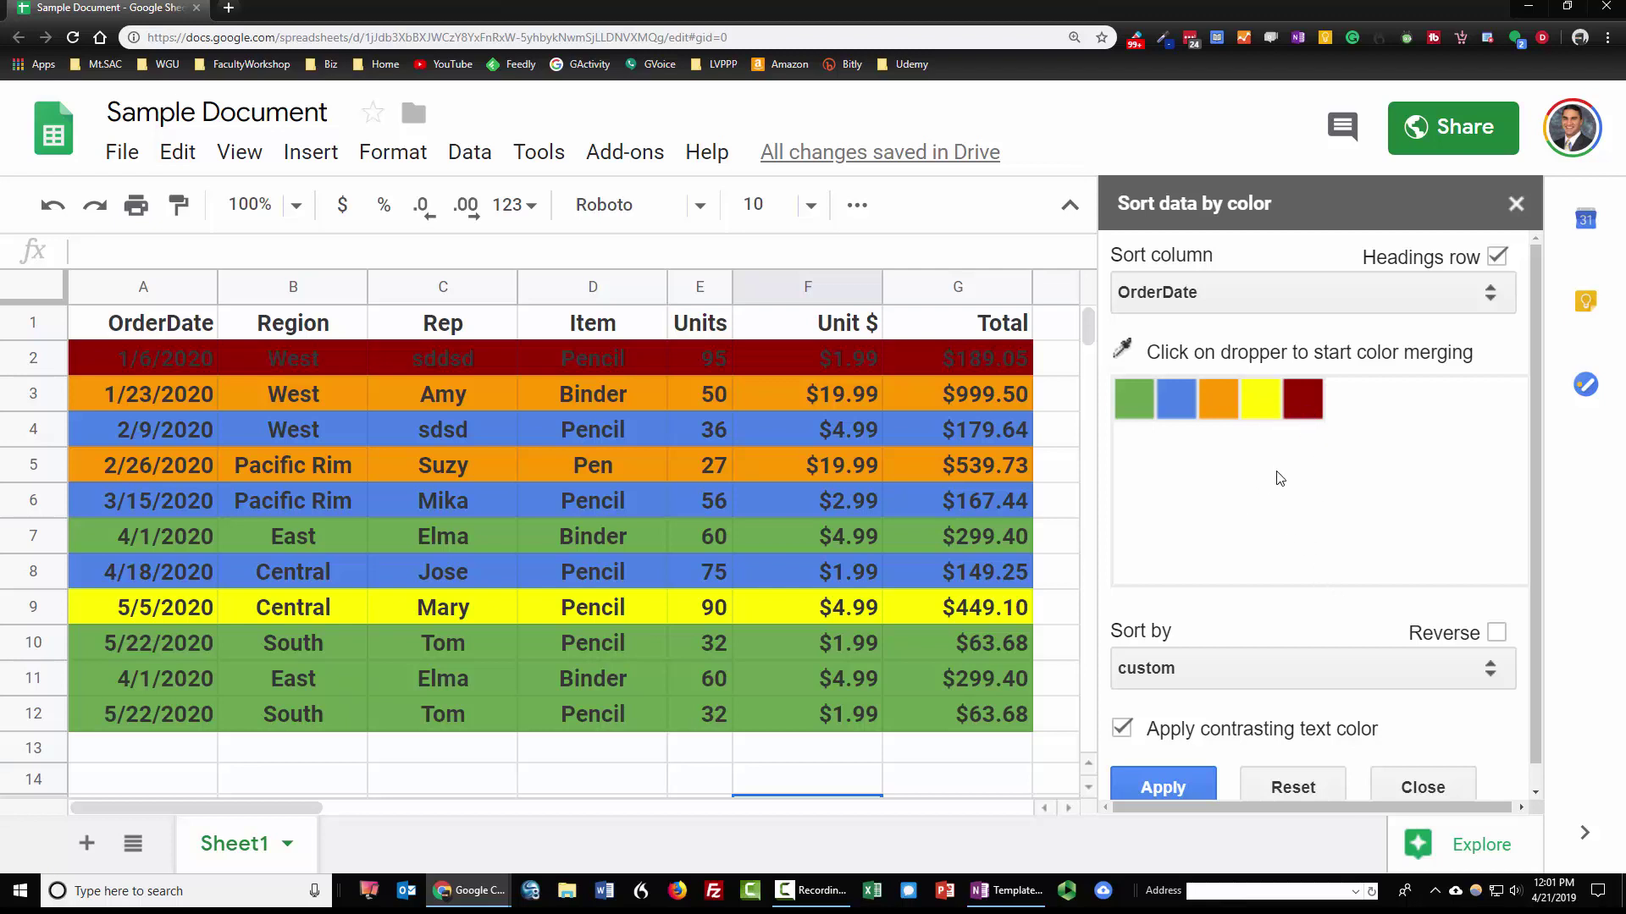
Apply the green, blue, orange, yellow, red colour sort to the table.
{"action": "left_click", "coordinate": [1172, 788]}
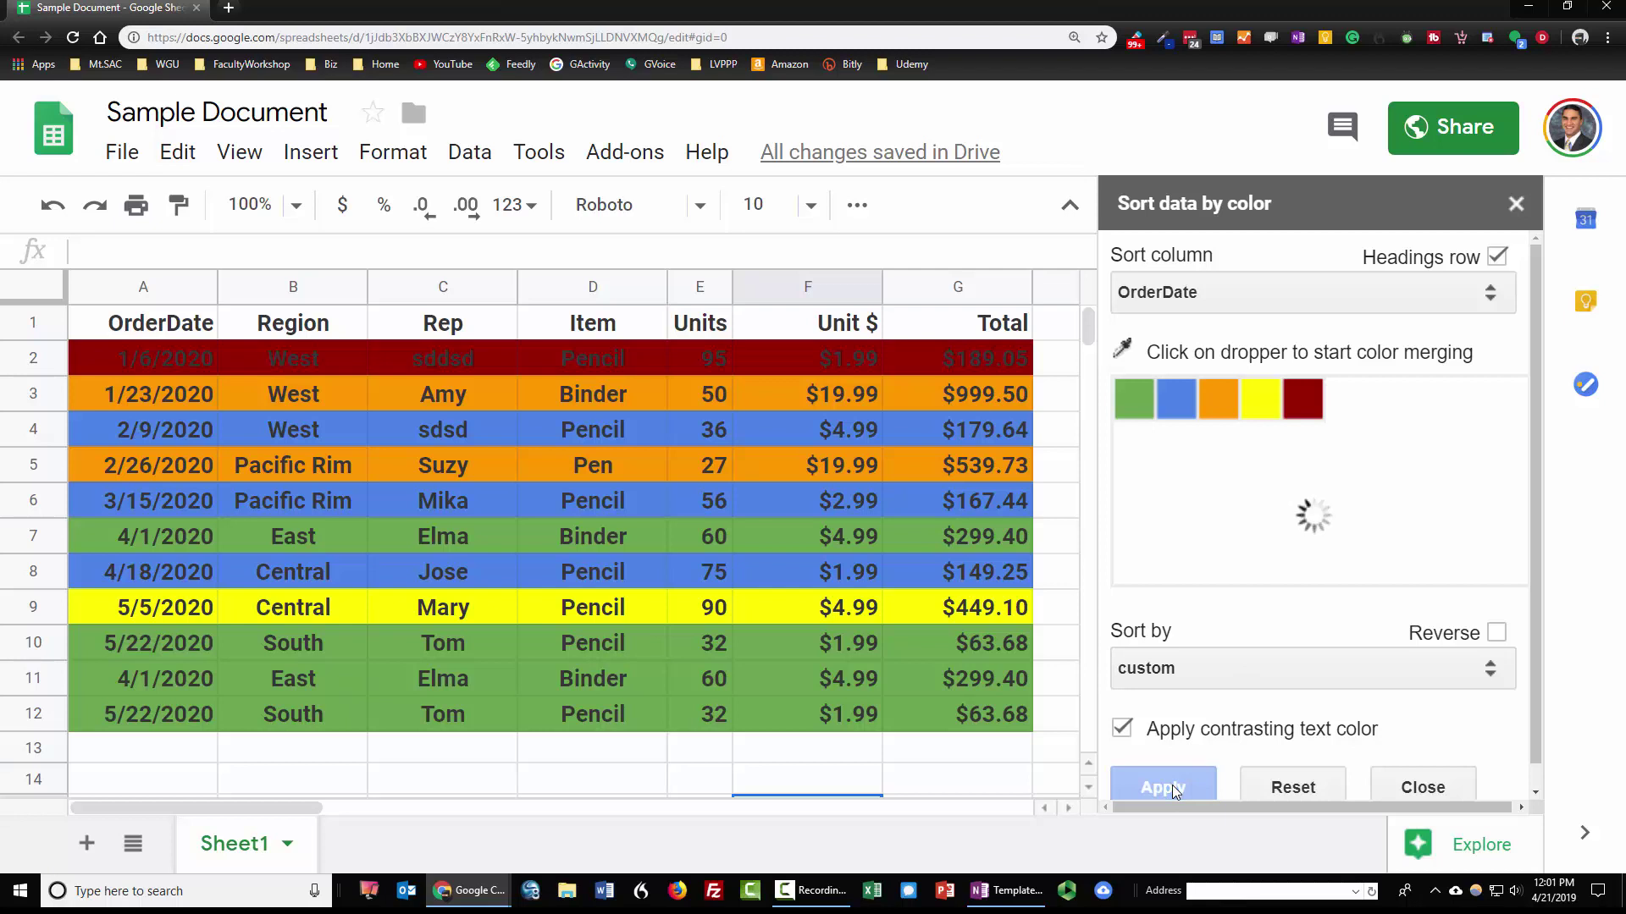